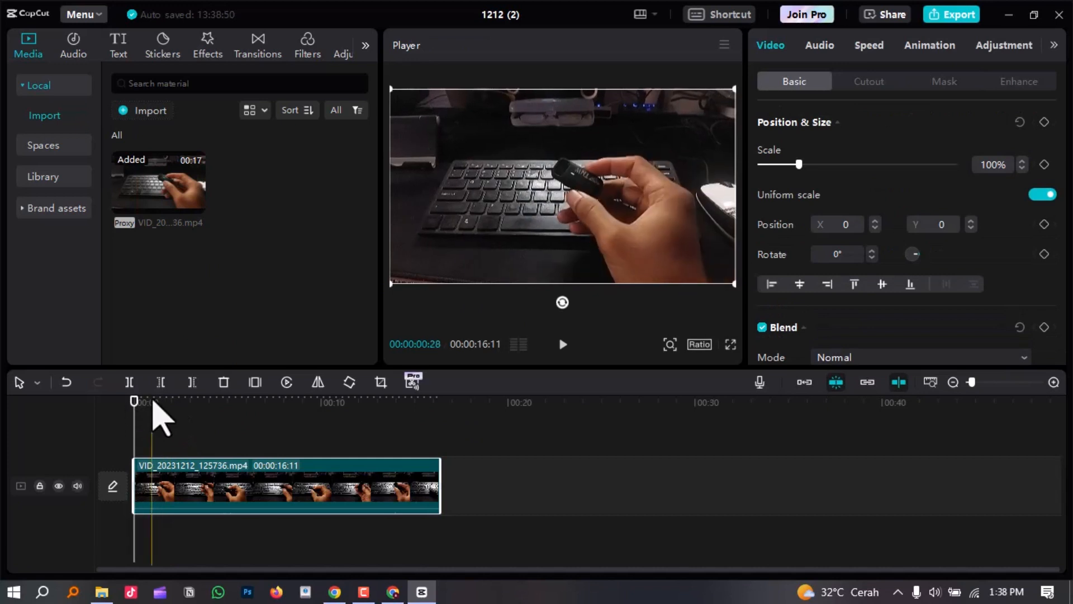
# Trim the video clip's start to 00:00:00:22 and its end to 5 seconds, and move it to the timeline's start.
pyautogui.moveTo(153, 402); pyautogui.dragTo(200, 402)
pyautogui.keyDown('ctrl'); pyautogui.scroll(4, 233, 443); pyautogui.keyUp('ctrl')
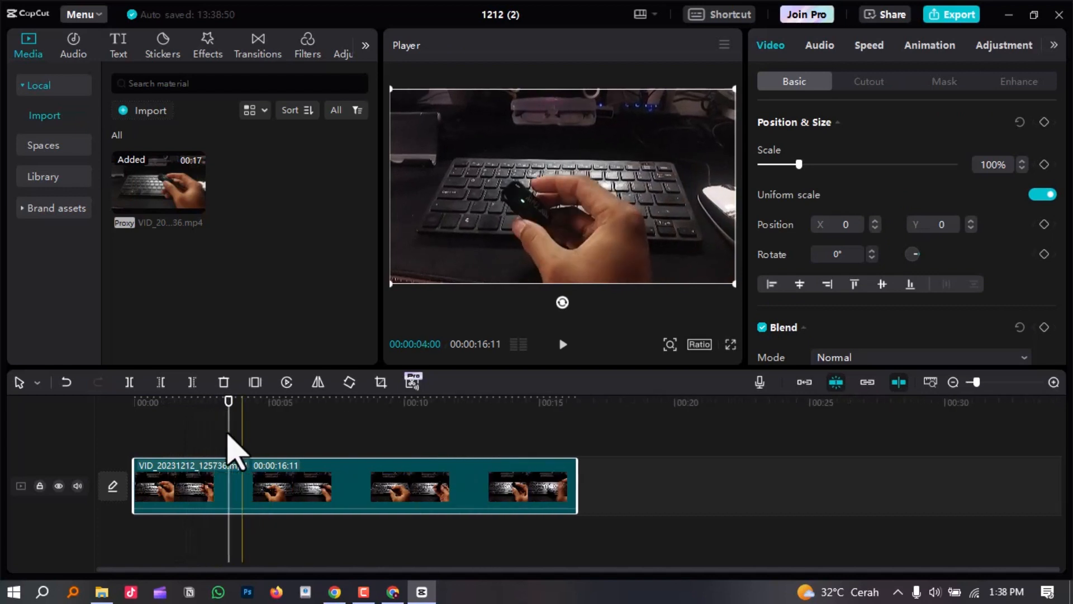
pyautogui.moveTo(259, 402); pyautogui.dragTo(165, 425)
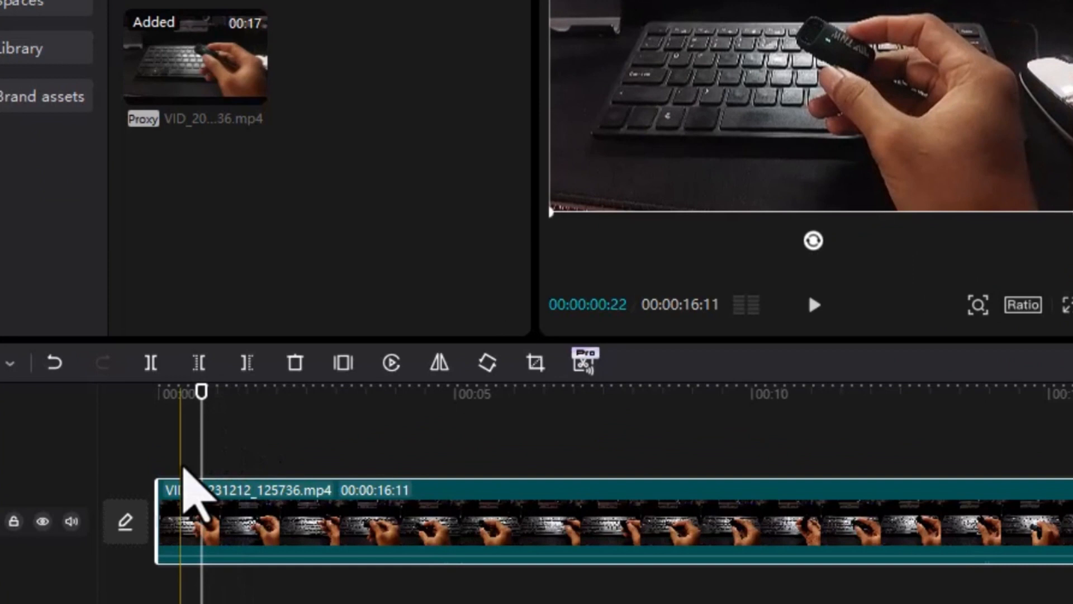
pyautogui.moveTo(134, 465); pyautogui.dragTo(199, 486)
pyautogui.moveTo(1068, 492); pyautogui.dragTo(455, 495)
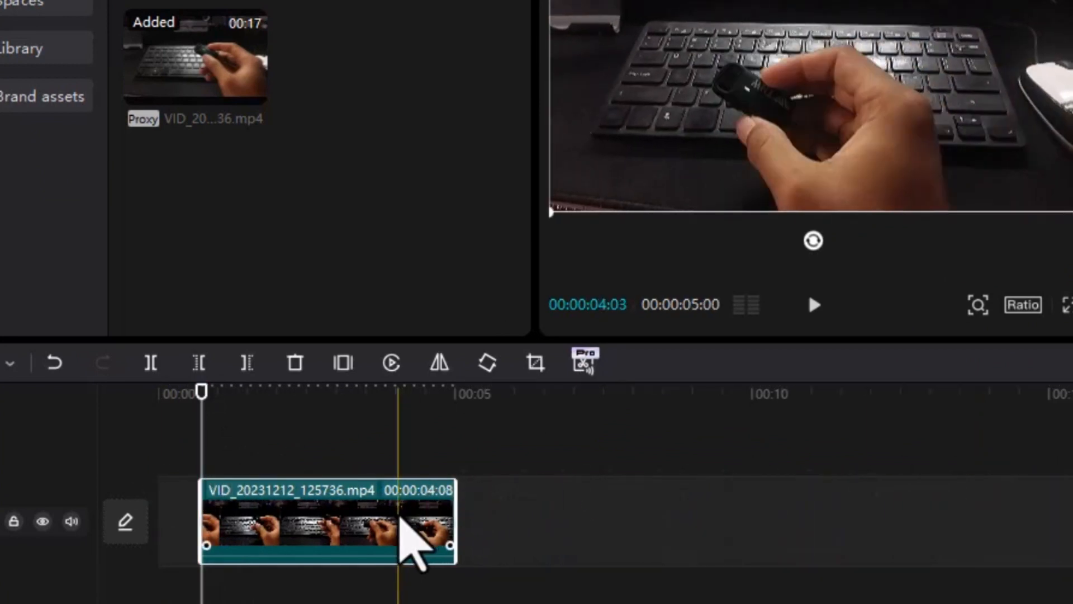
pyautogui.moveTo(400, 515); pyautogui.dragTo(293, 470)
# Play the trimmed clip through from the beginning and return the playhead to the start.
pyautogui.click(112, 407)
pyautogui.press('space')
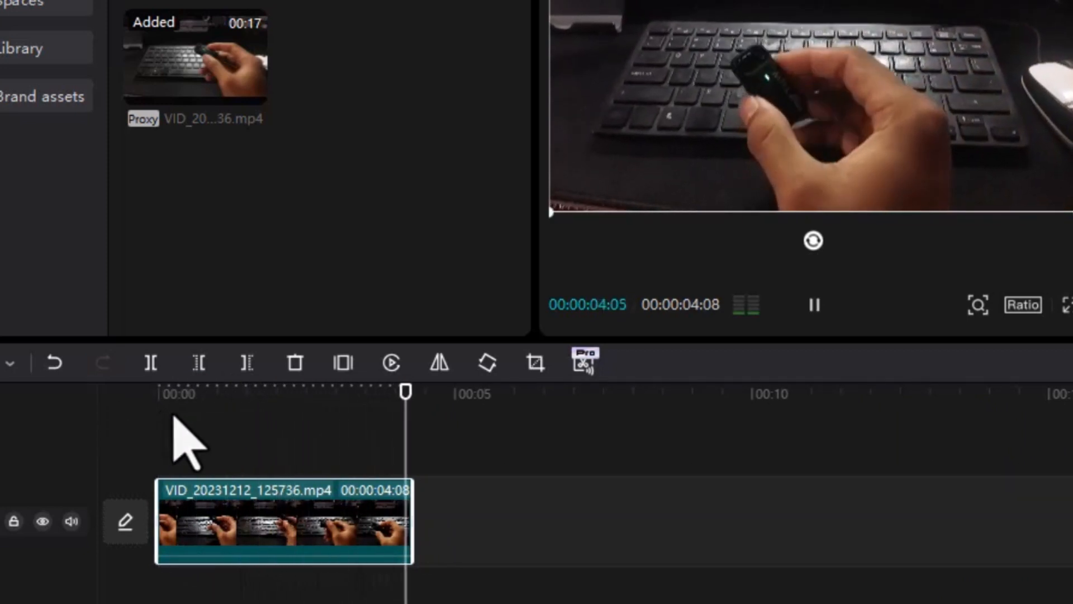
pyautogui.click(132, 408)
pyautogui.press('space')
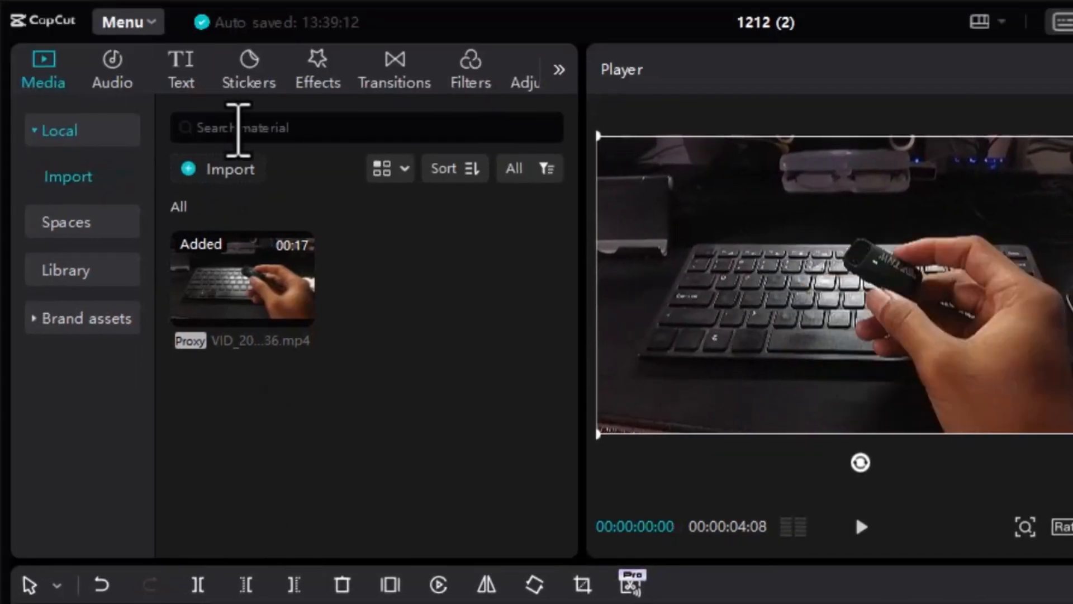
# Add the trending WARM-UP GAME text template and extend it to the video clip's end at 00:00:04:08.
pyautogui.click(180, 70)
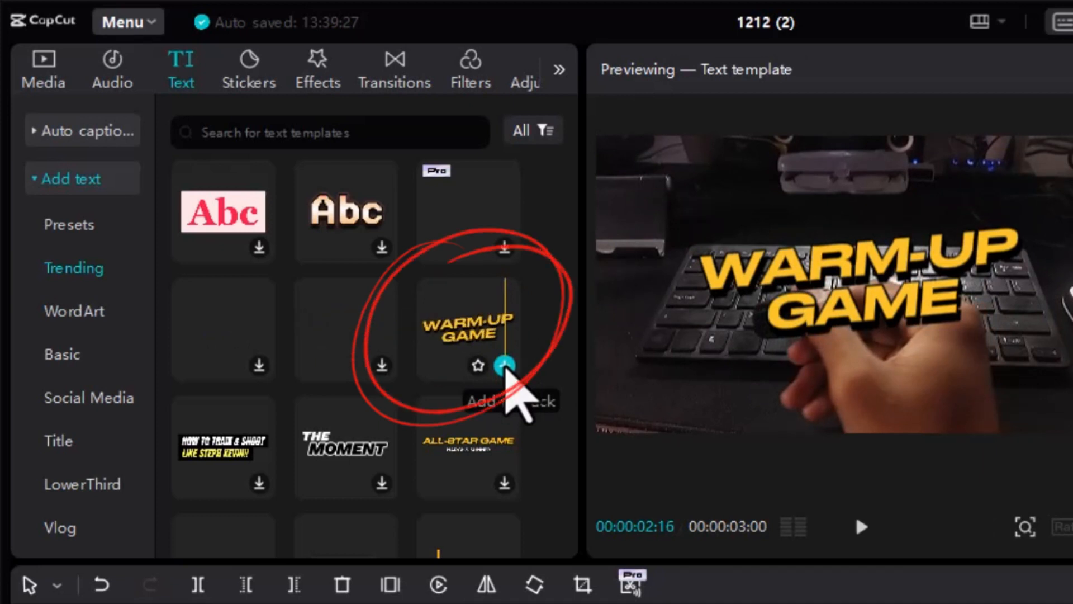
pyautogui.click(505, 366)
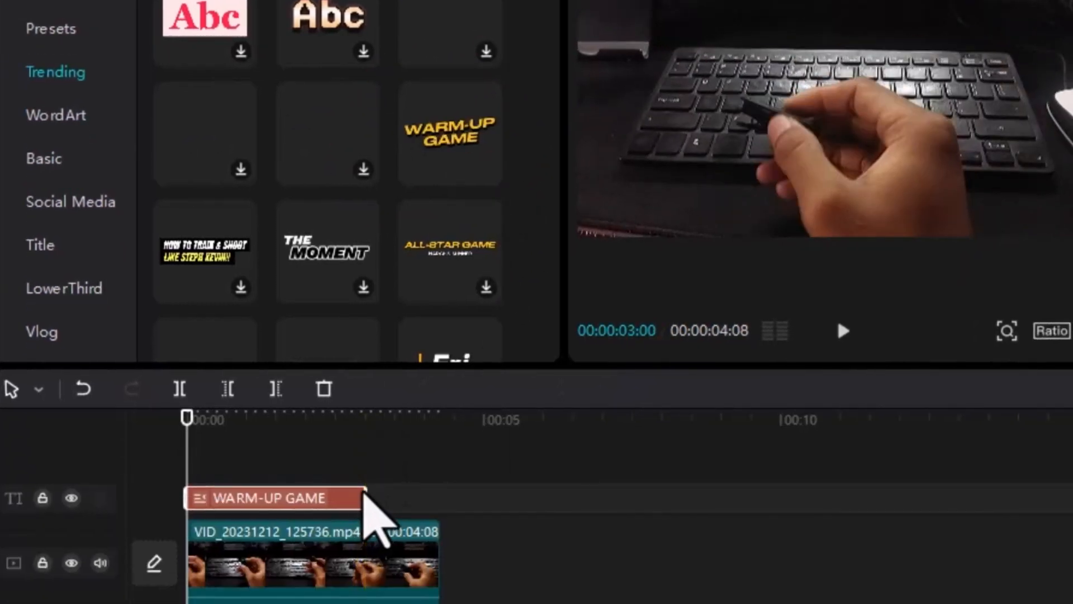
pyautogui.moveTo(365, 495); pyautogui.dragTo(435, 498)
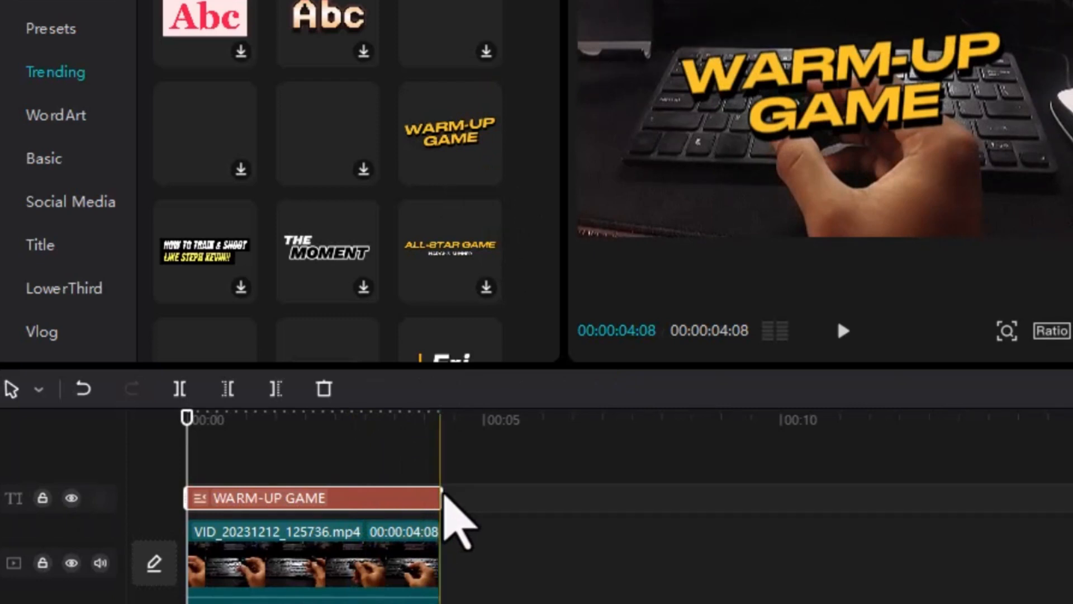
pyautogui.scroll(5, 446, 503)
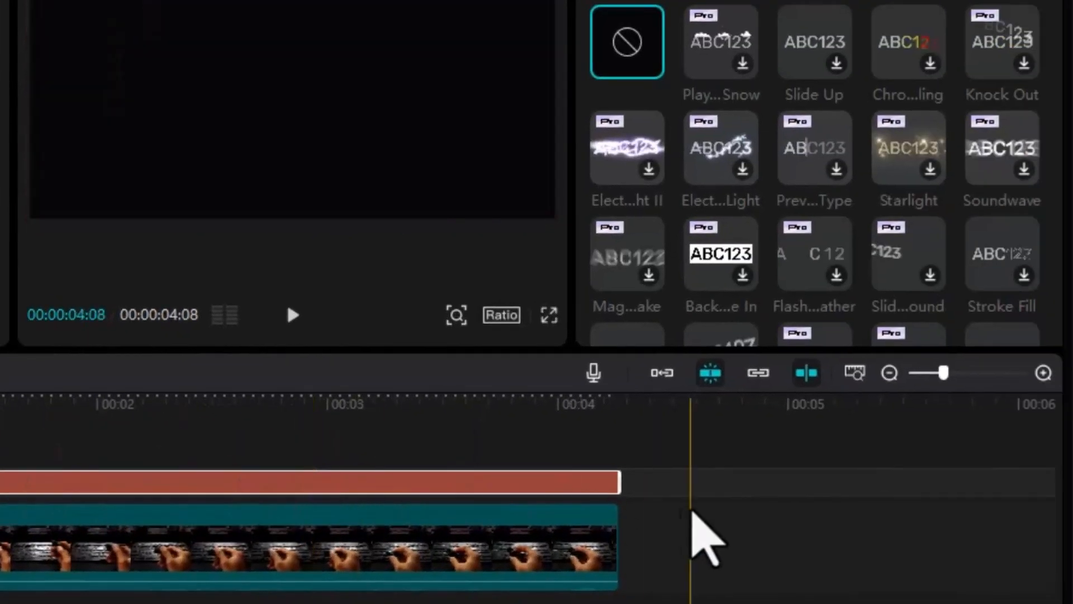
# Replace the text clip's wording with MICROPHONE, previewing it at 00:00:03:02.
pyautogui.click(733, 506)
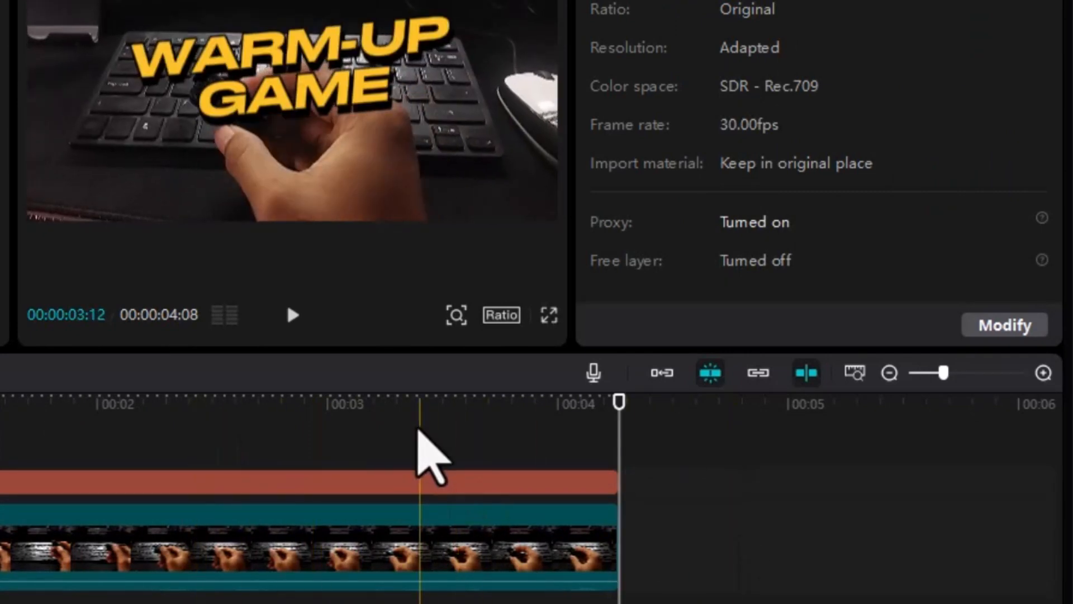
pyautogui.click(342, 403)
pyautogui.click(391, 482)
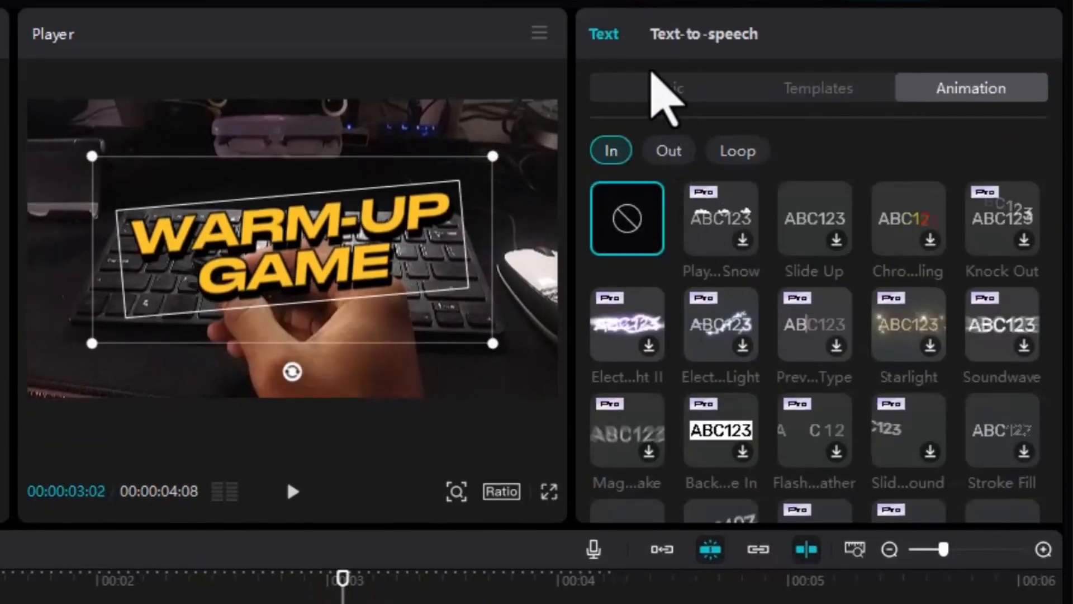
pyautogui.click(637, 94)
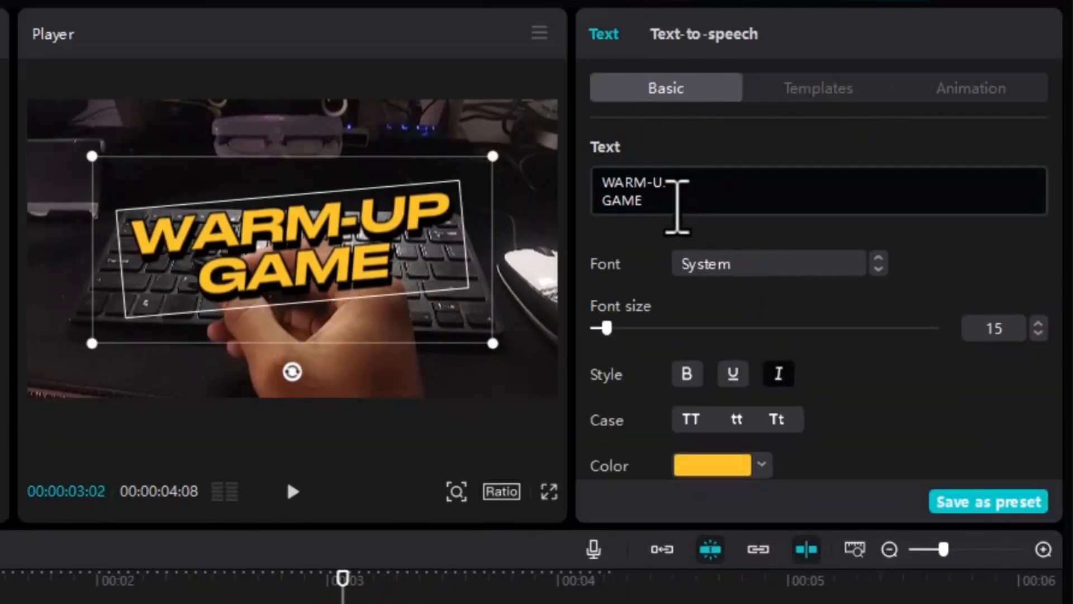
pyautogui.moveTo(677, 207); pyautogui.dragTo(549, 192)
pyautogui.write('MIC')
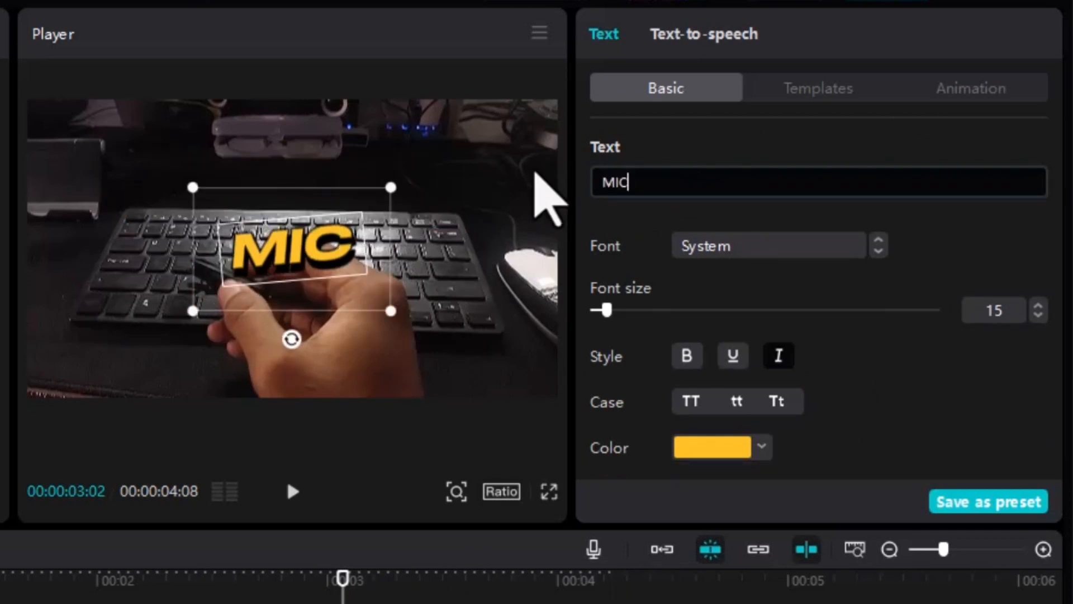
pyautogui.write('ROP')
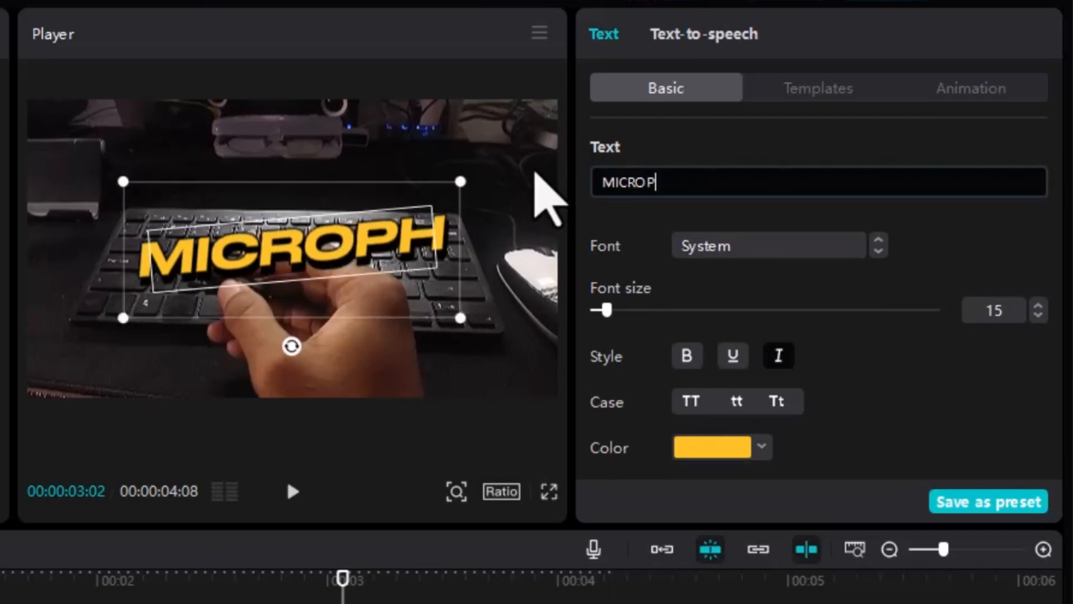
pyautogui.write('HONE')
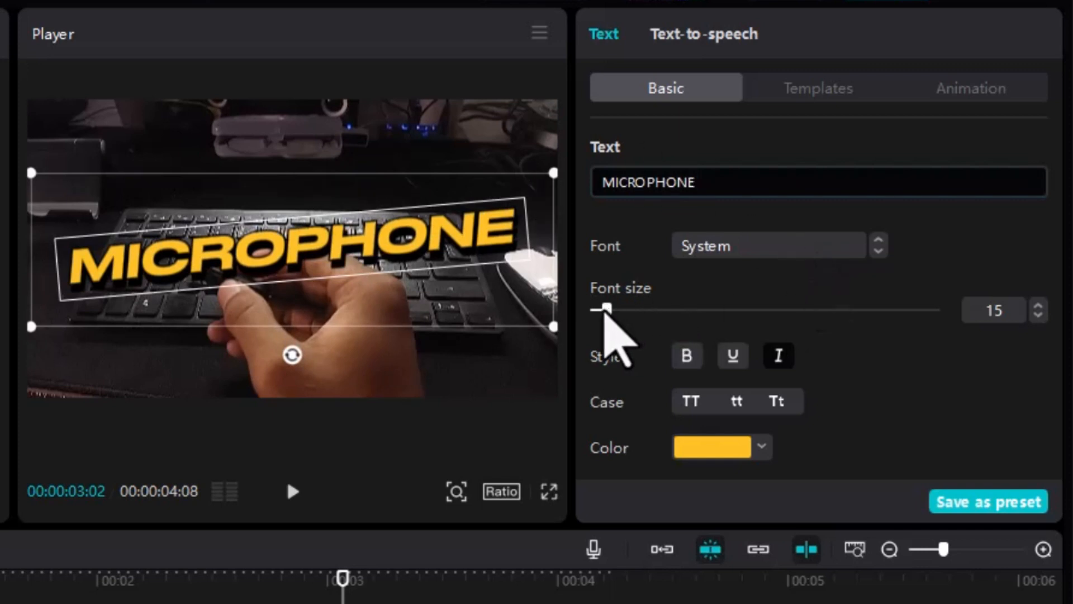
# Reduce the MICROPHONE text's font size to 8 and move it up and left, above the hand in the frame.
pyautogui.moveTo(606, 310)
pyautogui.mouseDown()
pyautogui.moveTo(403, 294)
pyautogui.moveTo(597, 310)
pyautogui.mouseUp()
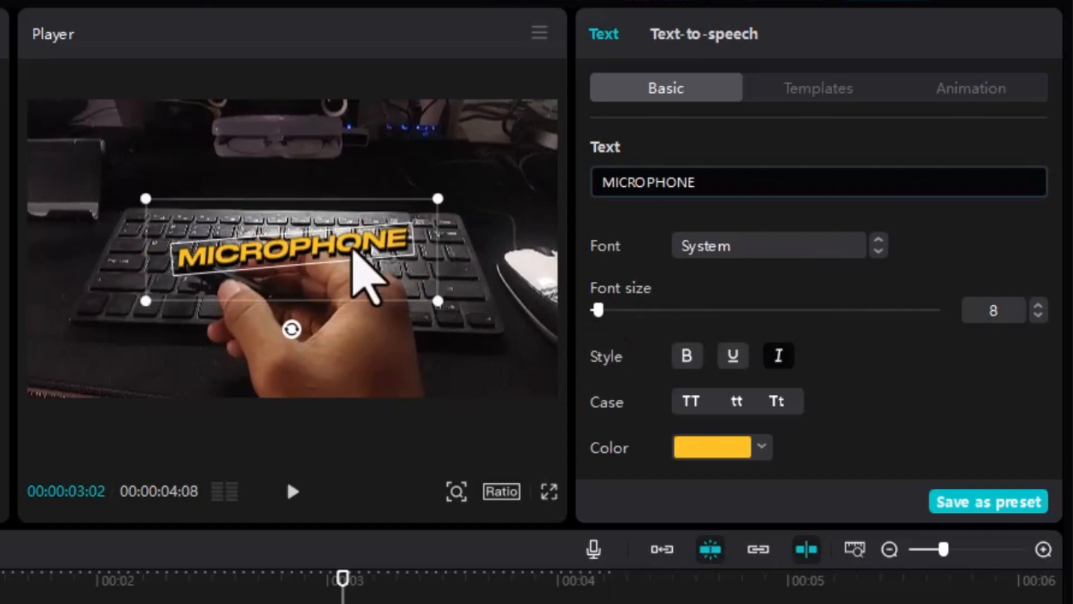
pyautogui.moveTo(359, 259); pyautogui.dragTo(281, 214)
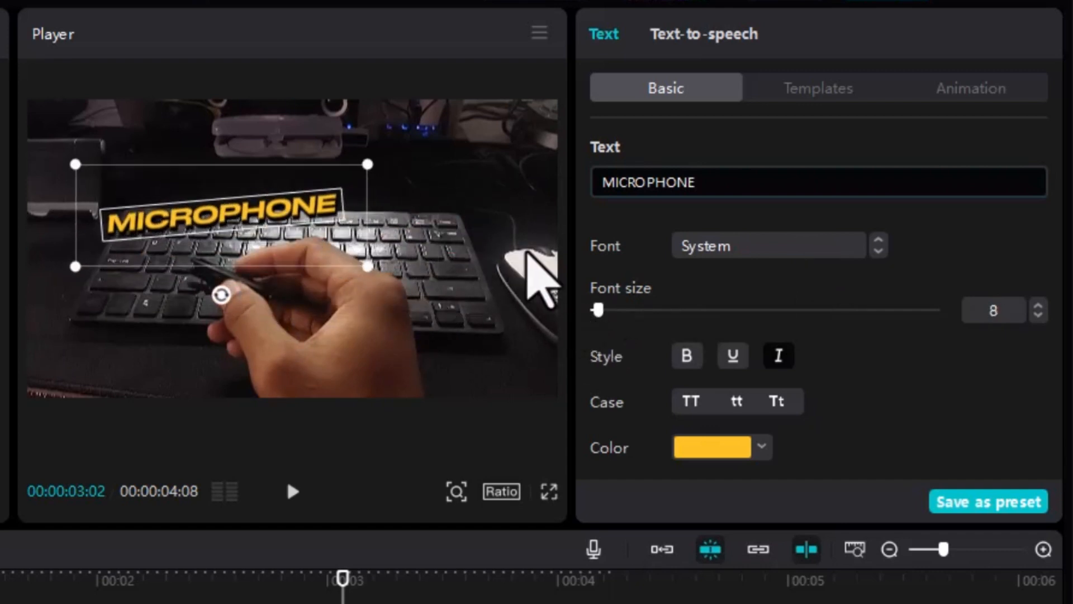
pyautogui.click(526, 250)
pyautogui.click(247, 217)
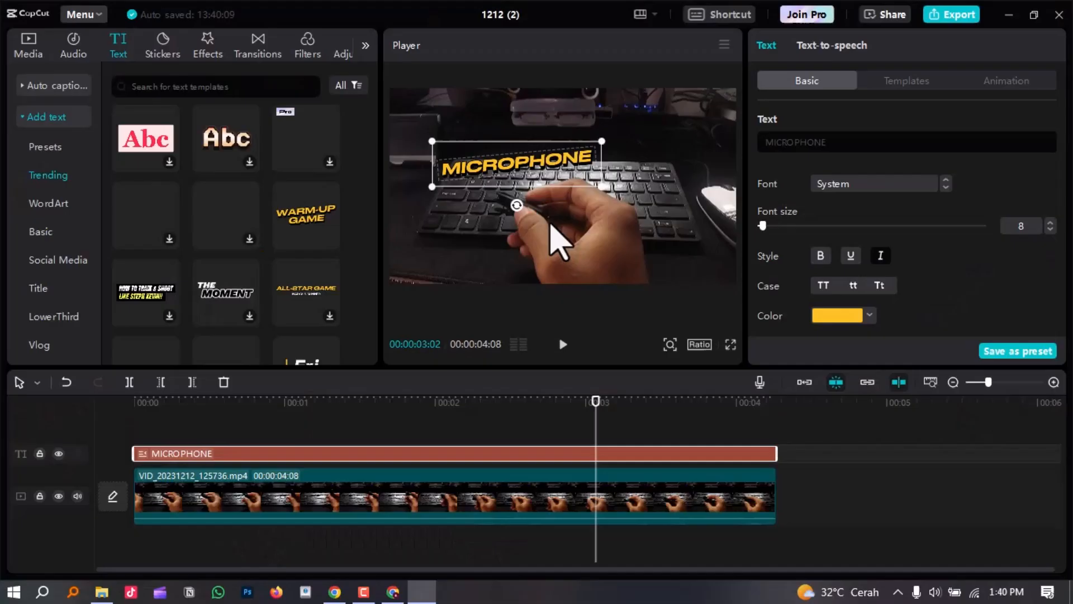
# Move the MICROPHONE text higher, above the keyboard, checking it at 00:00:00:16, and return the playhead to the start.
pyautogui.click(110, 411)
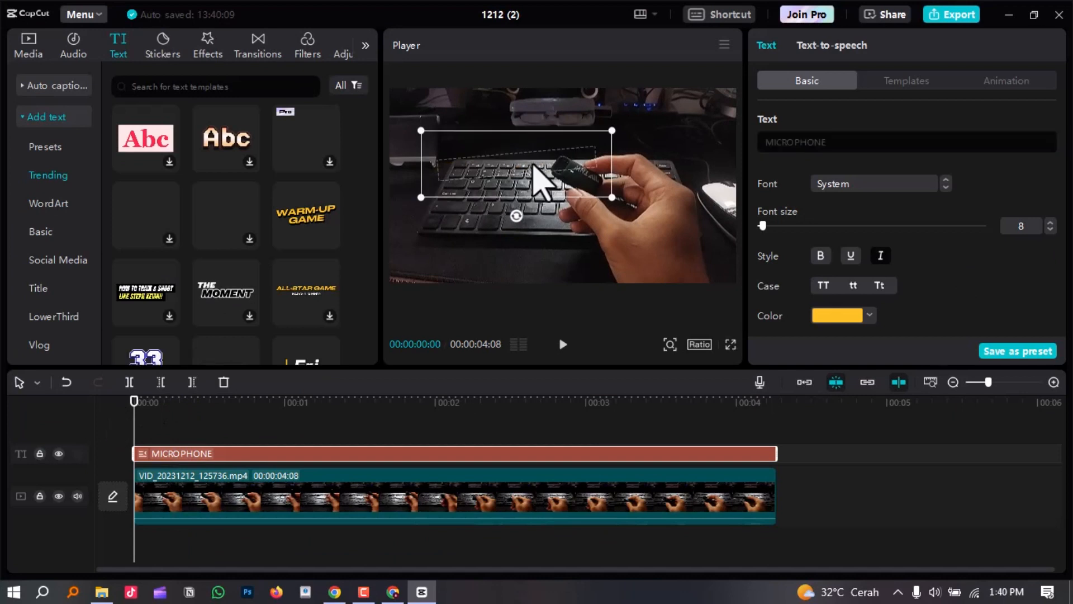
pyautogui.doubleClick(535, 143)
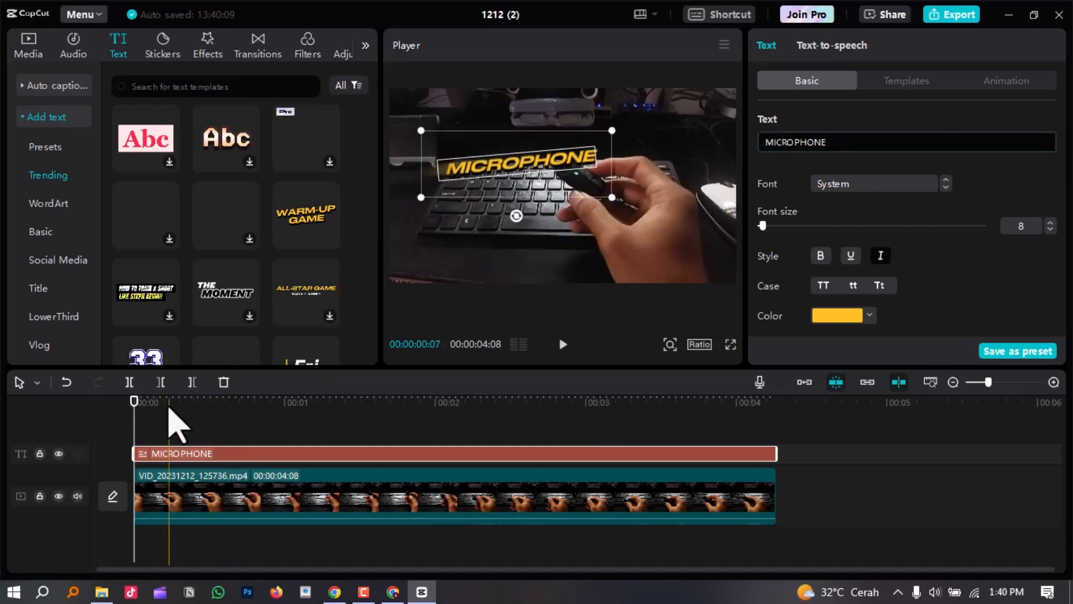
pyautogui.click(164, 400)
pyautogui.click(214, 400)
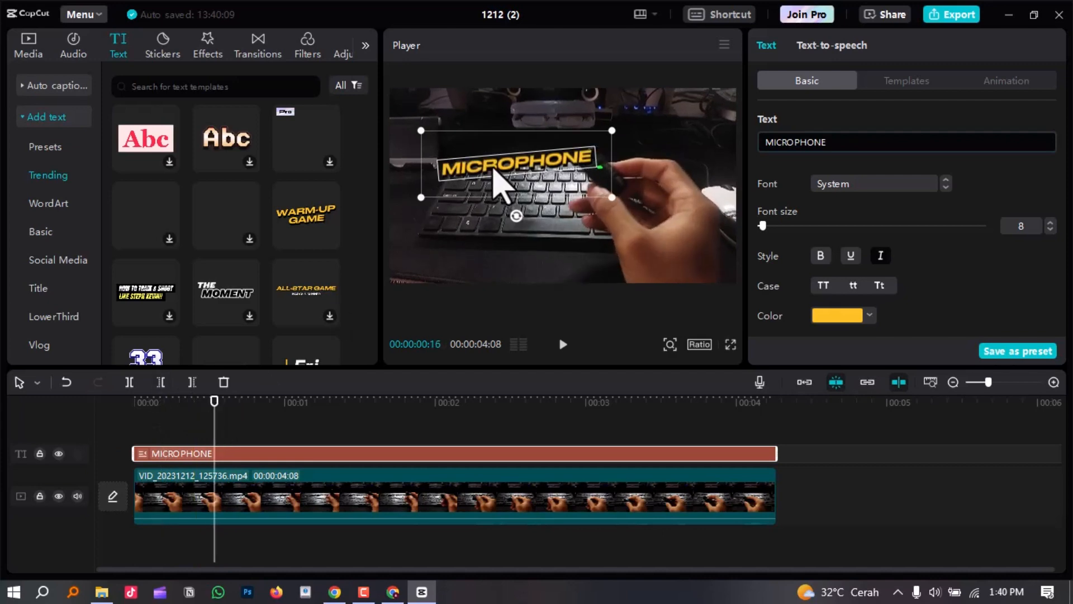
pyautogui.moveTo(493, 171); pyautogui.dragTo(485, 136)
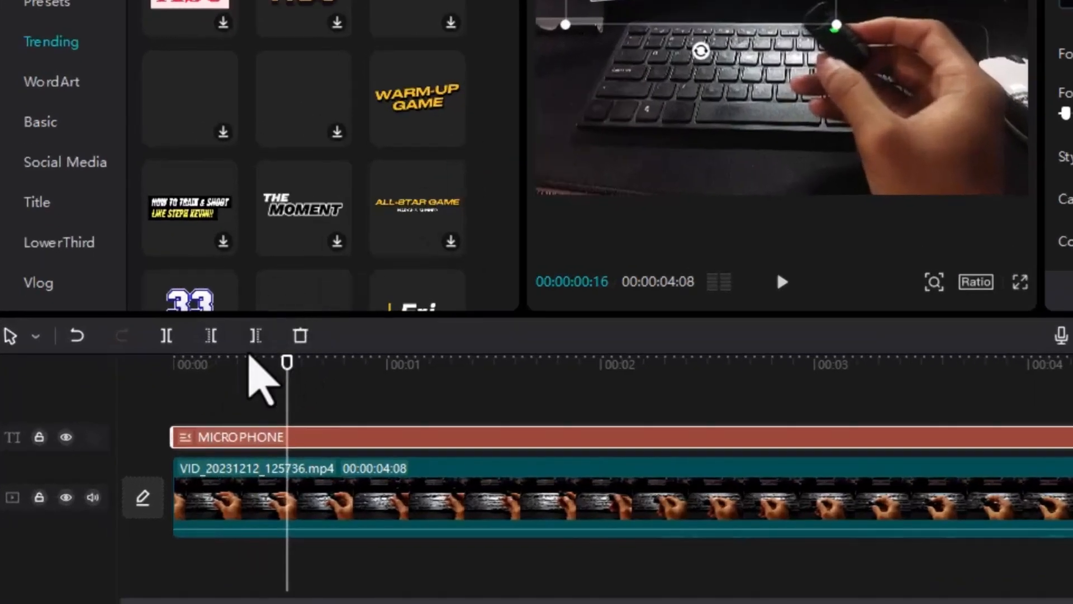
pyautogui.moveTo(186, 400); pyautogui.dragTo(110, 416)
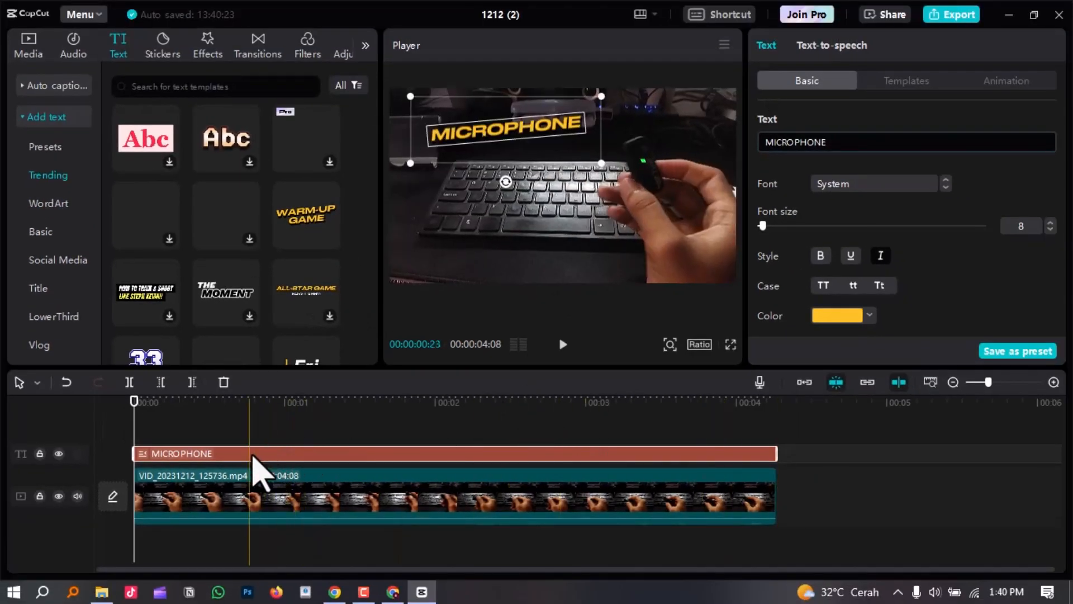
# Convert the MICROPHONE text into a compound clip and apply Motion tracking to it.
pyautogui.rightClick(256, 457)
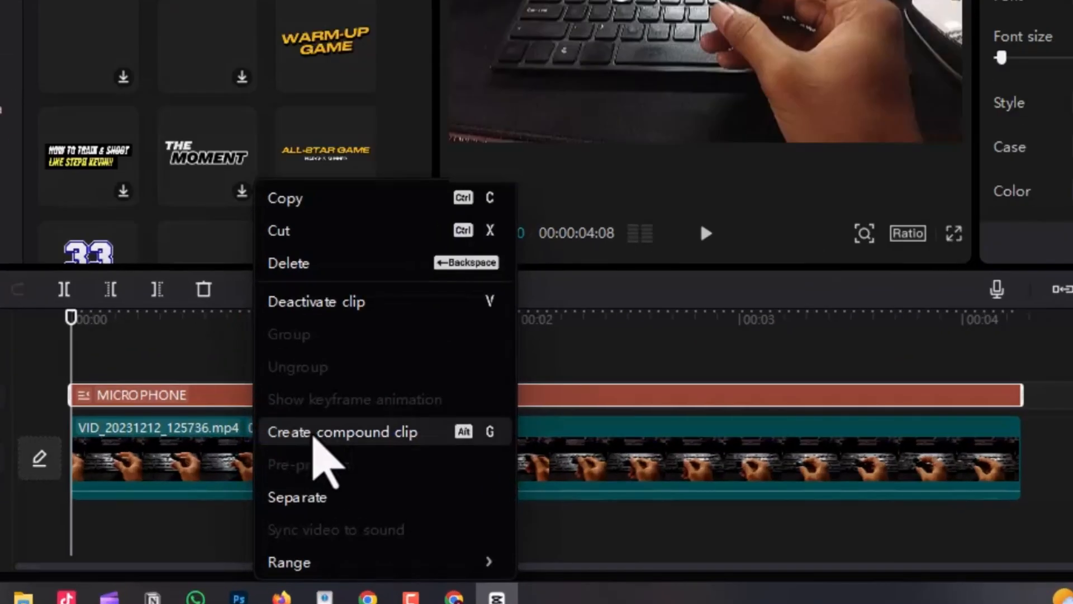
pyautogui.click(313, 438)
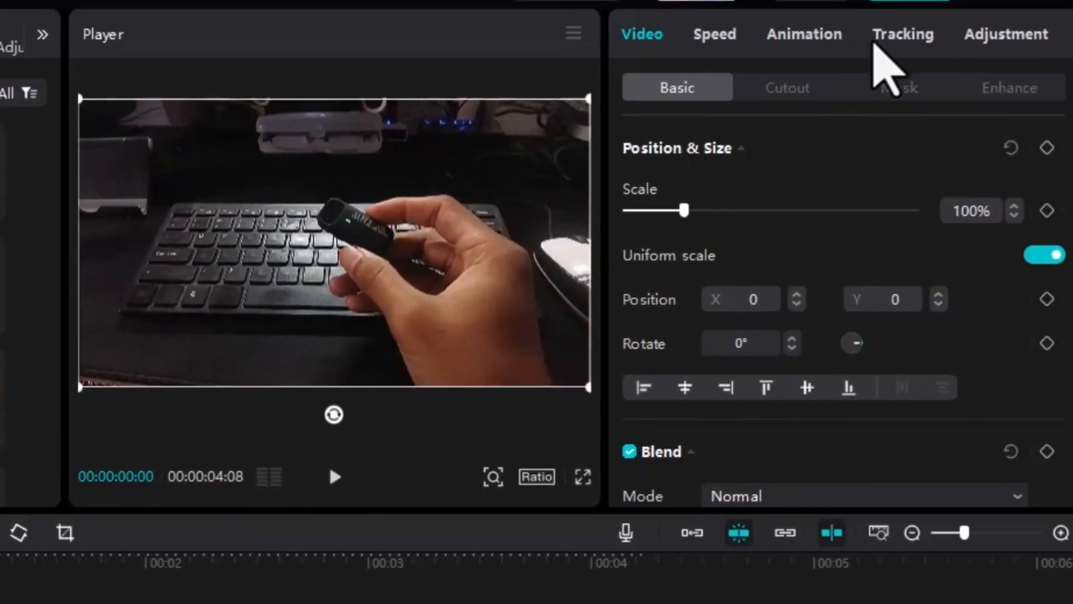
pyautogui.click(910, 38)
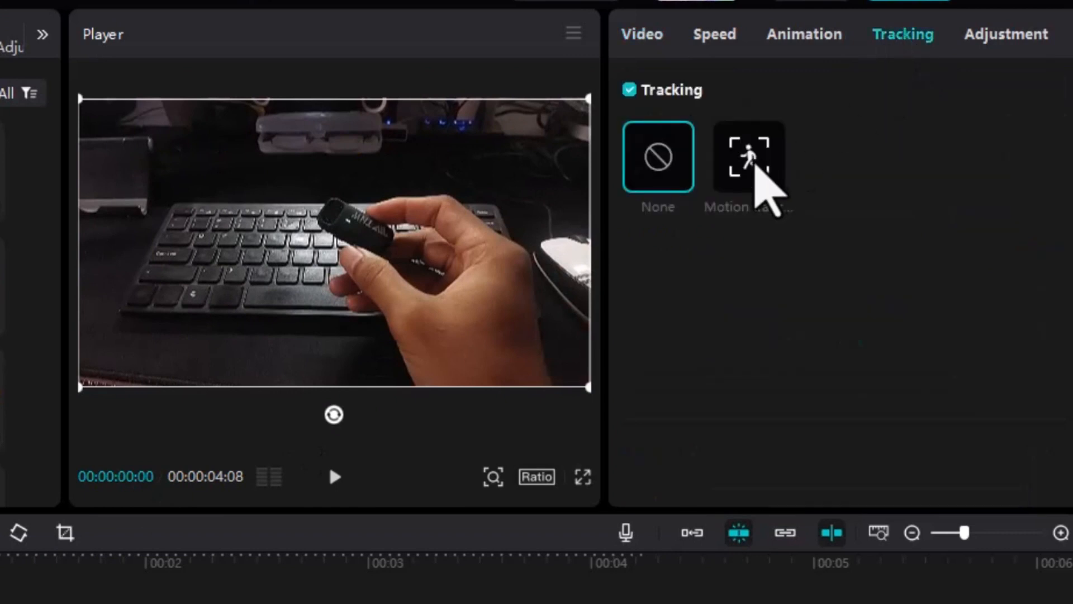
pyautogui.click(756, 165)
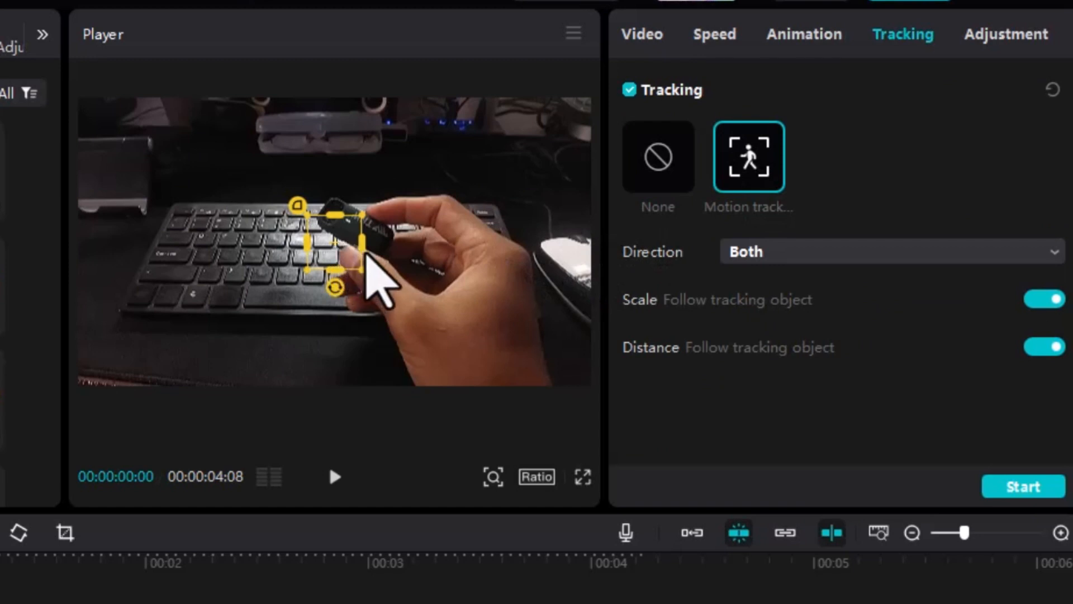
# Position and resize the tracking box so it closely frames the black microphone held in the hand.
pyautogui.scroll(2, 366, 251)
pyautogui.scroll(3, 366, 249)
pyautogui.moveTo(360, 246); pyautogui.dragTo(513, 202)
pyautogui.moveTo(433, 213); pyautogui.dragTo(395, 205)
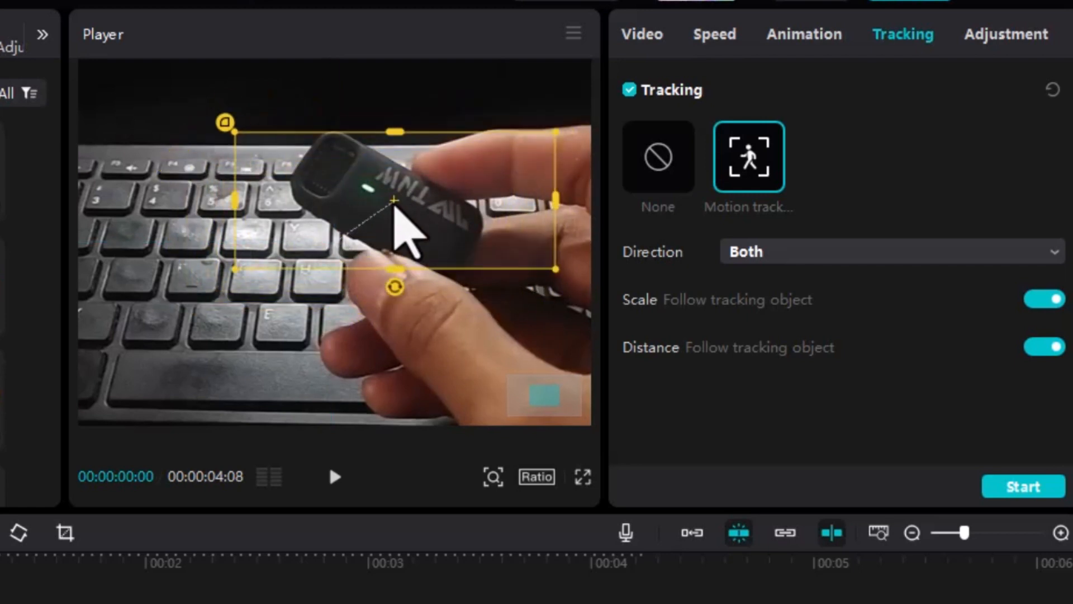
pyautogui.moveTo(332, 248); pyautogui.dragTo(326, 243)
pyautogui.moveTo(387, 264); pyautogui.dragTo(386, 276)
pyautogui.moveTo(547, 196); pyautogui.dragTo(505, 202)
pyautogui.moveTo(387, 276); pyautogui.dragTo(387, 281)
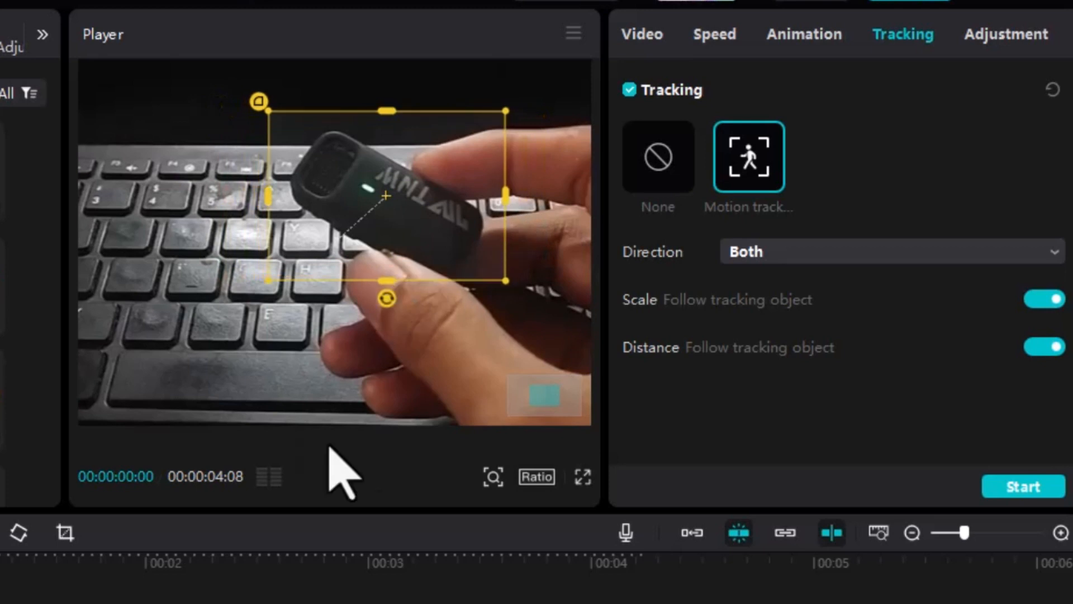
pyautogui.scroll(-5, 414, 391)
pyautogui.scroll(3, 414, 391)
pyautogui.scroll(-3, 414, 391)
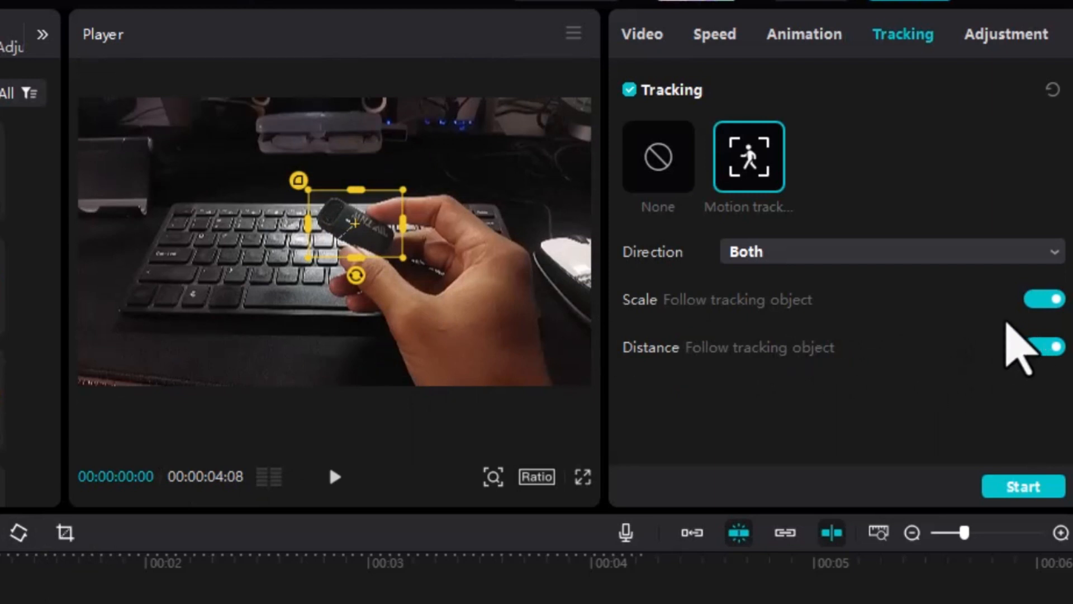
# Run the motion tracking with the direction kept at Both, and play back the tracked text full screen.
pyautogui.click(917, 249)
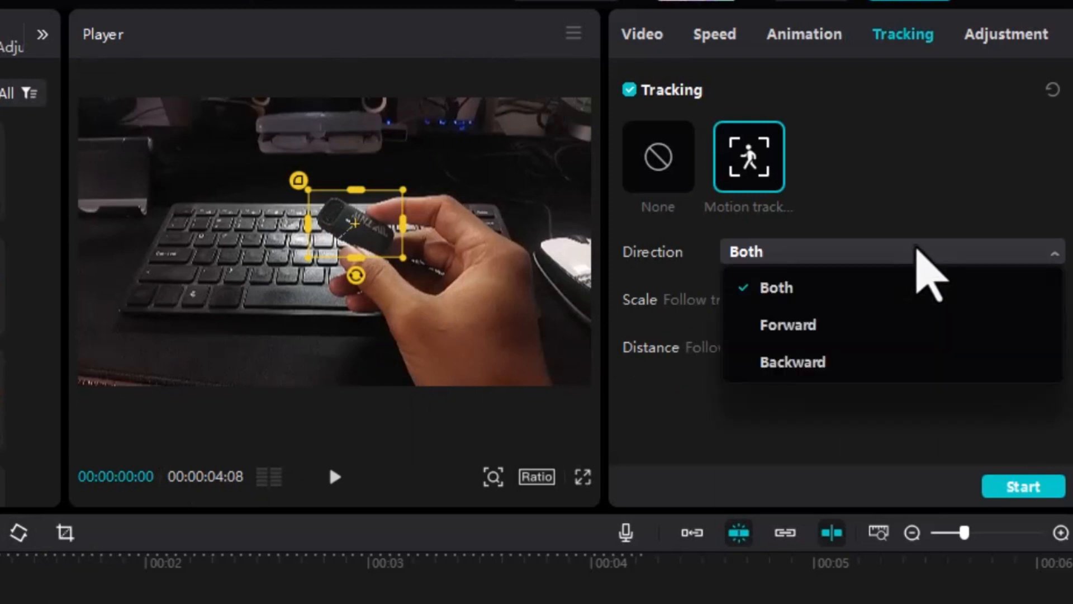
pyautogui.click(920, 254)
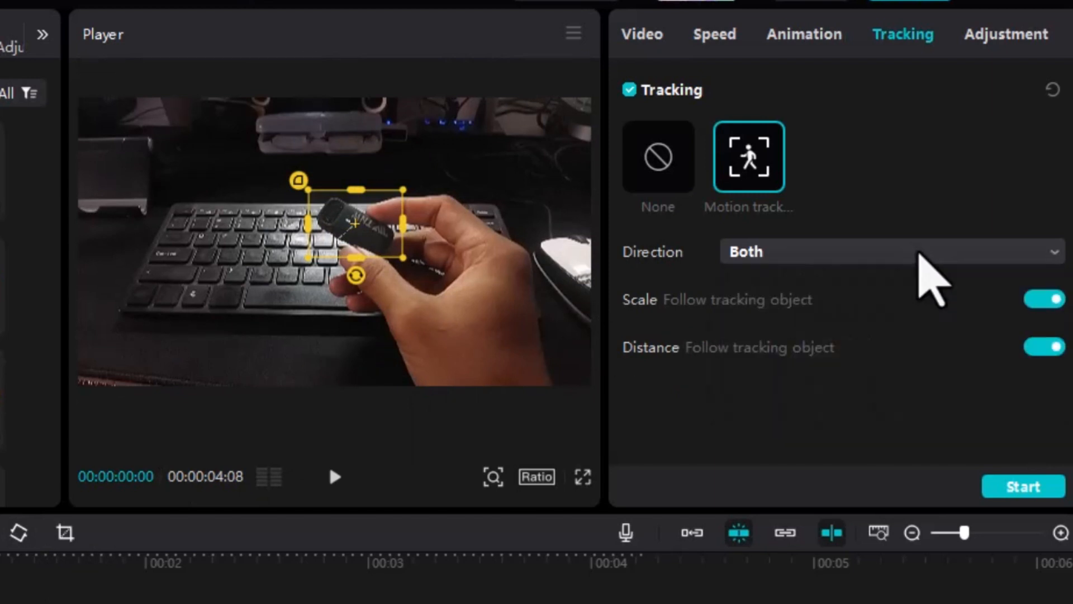
pyautogui.click(1023, 487)
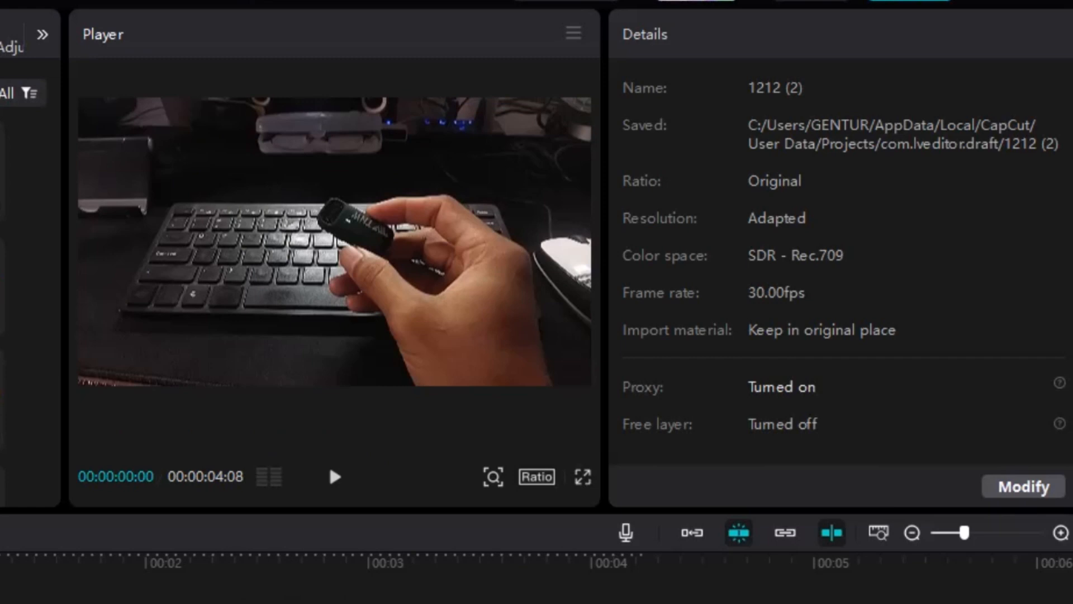
pyautogui.moveTo(0, 581); pyautogui.dragTo(0, 581)
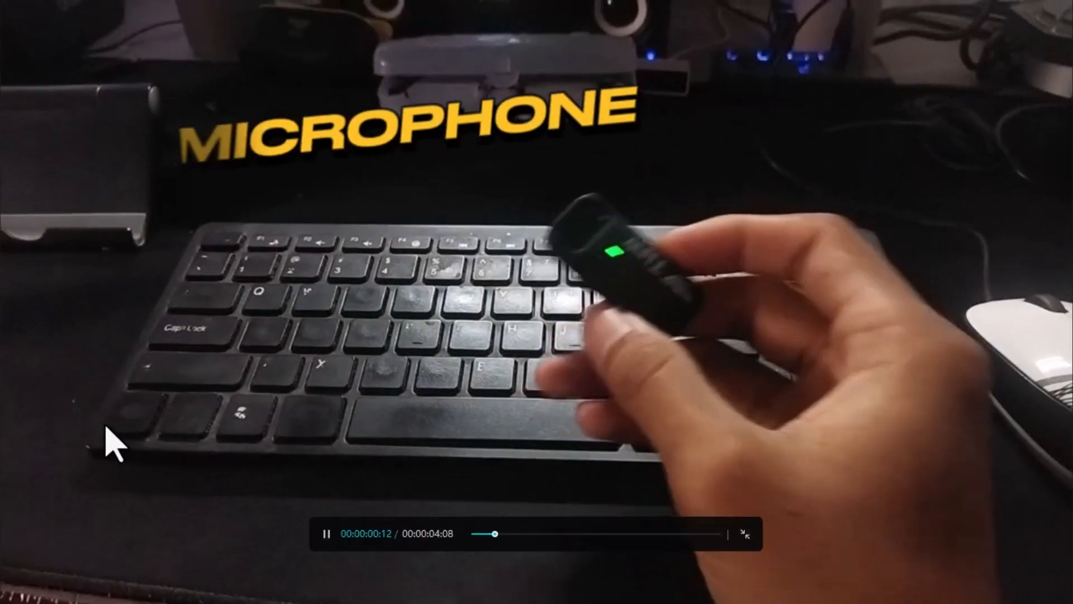
pyautogui.press('Escape')
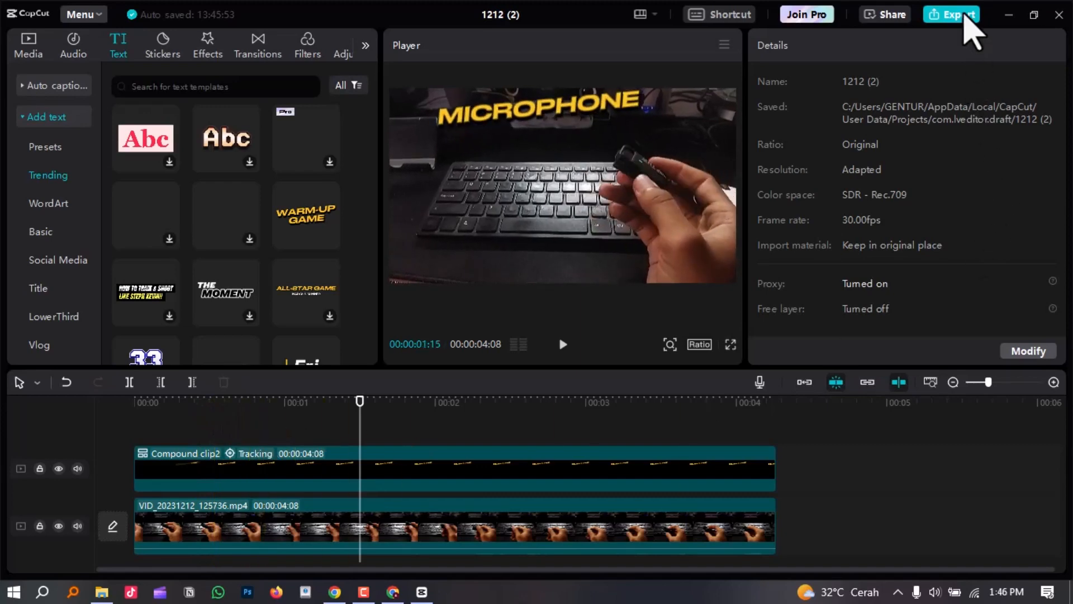
# Export the video as MOTION TRACKING in 1080P, H.264, mp4 at 30fps, and close the sharing dialog without sharing.
pyautogui.click(967, 22)
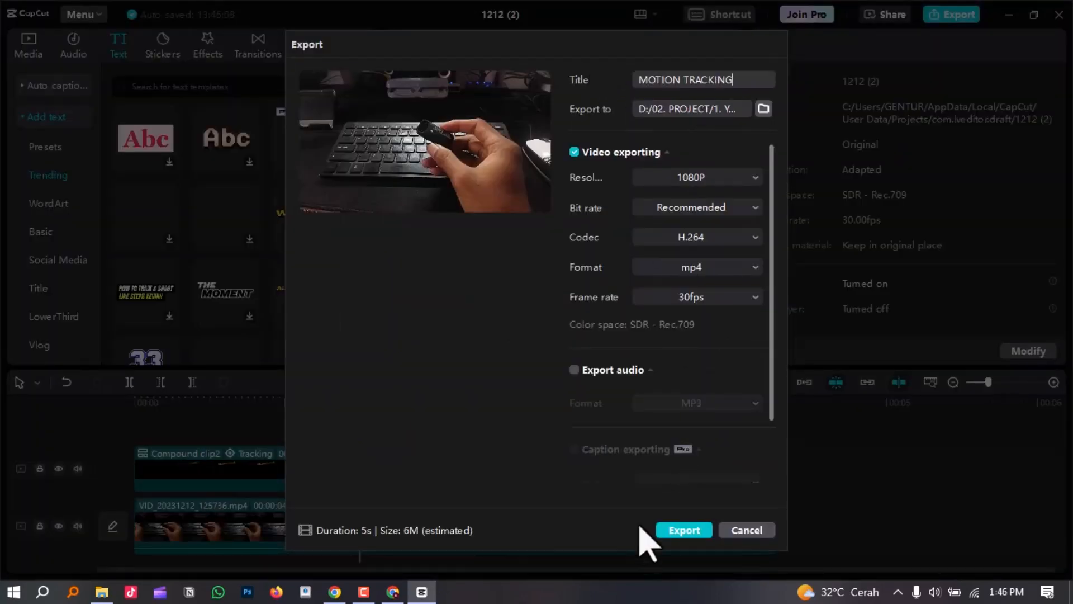
pyautogui.click(693, 530)
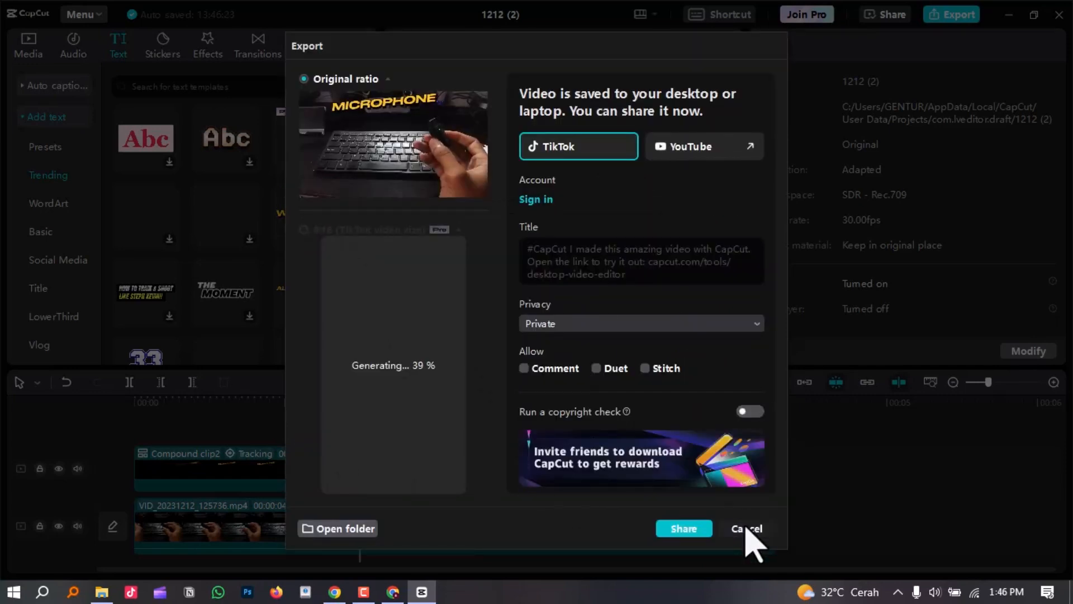
pyautogui.click(741, 520)
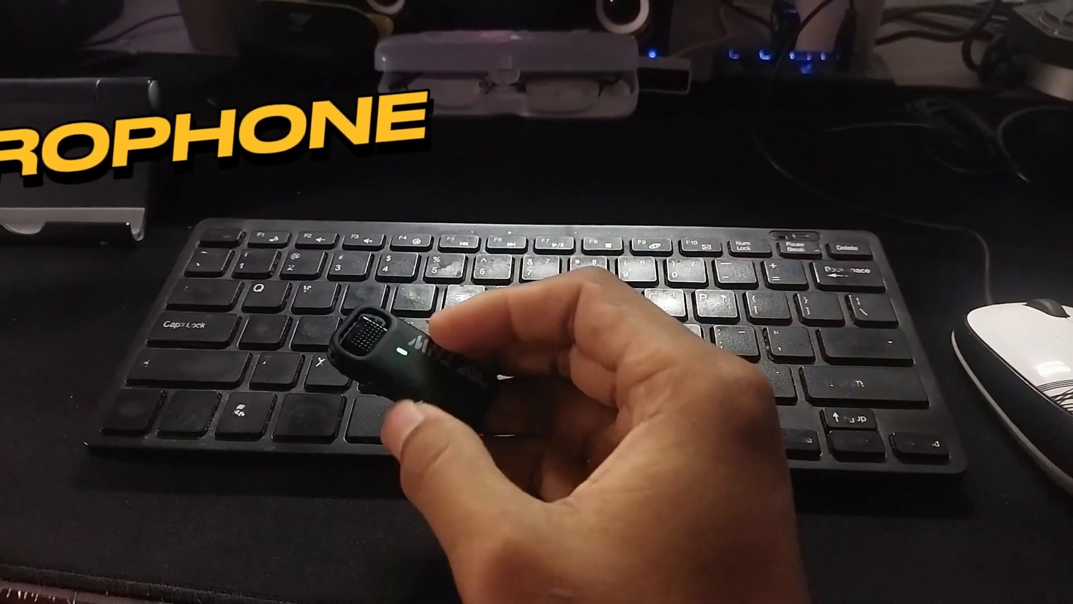
pyautogui.press('Escape')
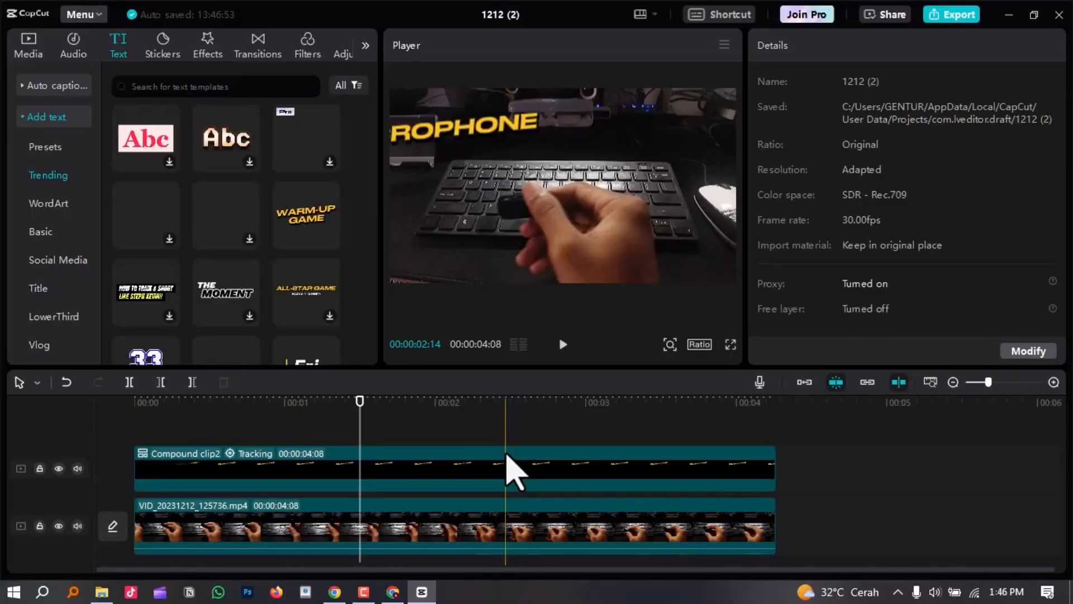